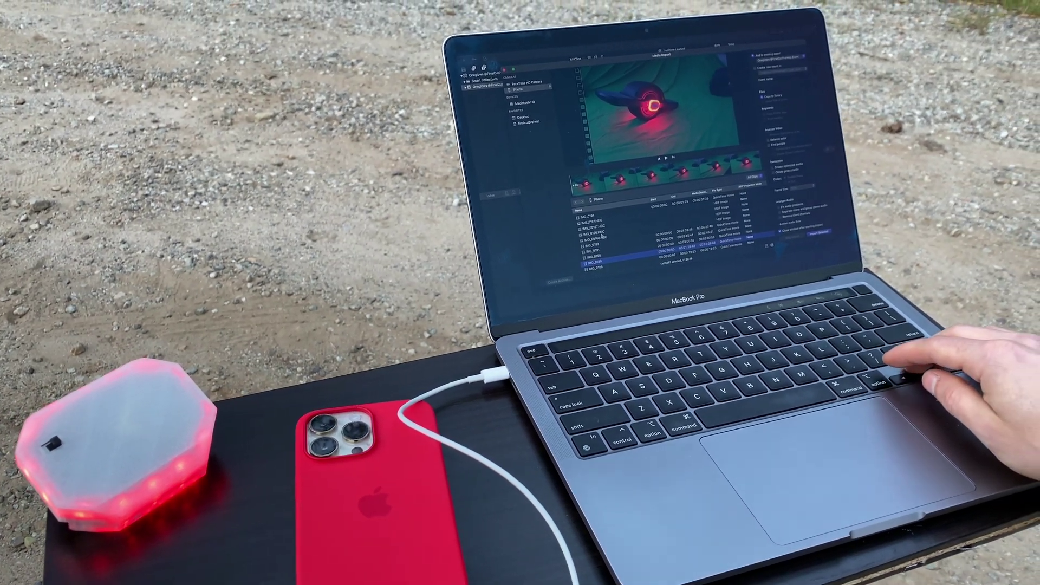
Reach the Final Cut Pro tech specs page listing macOS 11.5.1 or later and 4GB RAM.
key("Up")
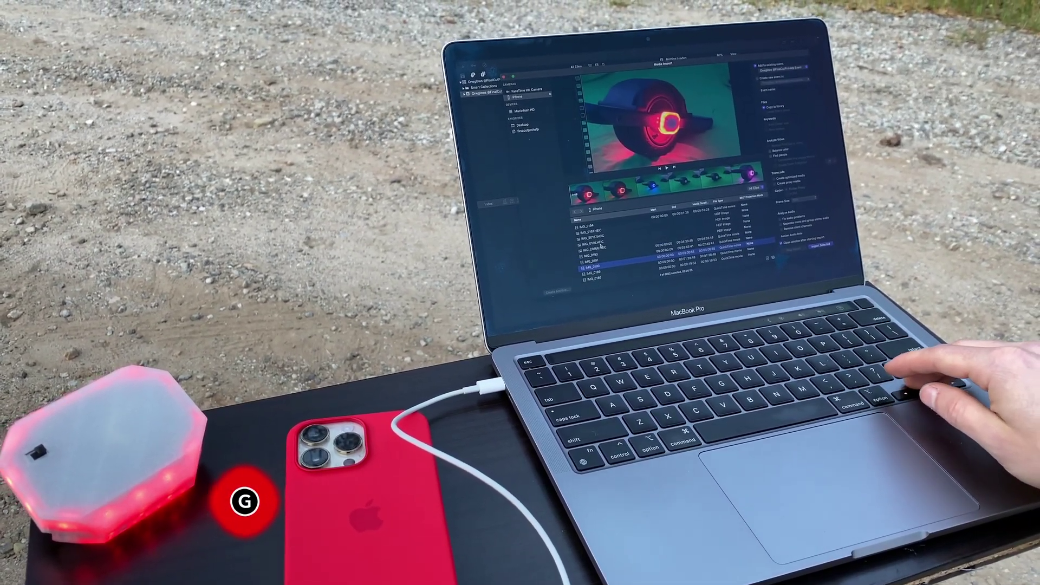
key("Up")
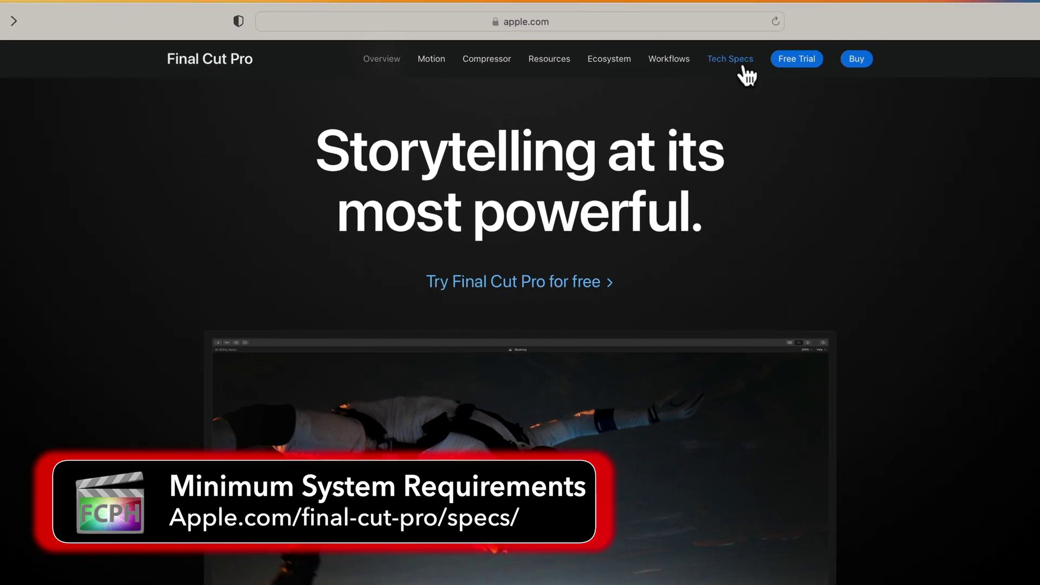
left_click(747, 72)
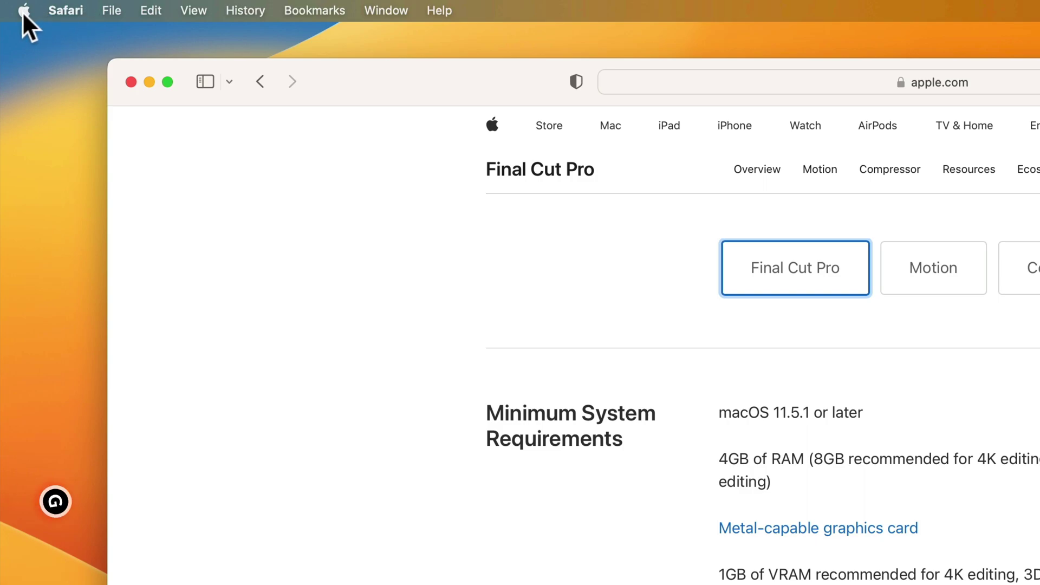
Launch System Information via the Option-revealed Apple menu item.
left_click(22, 11)
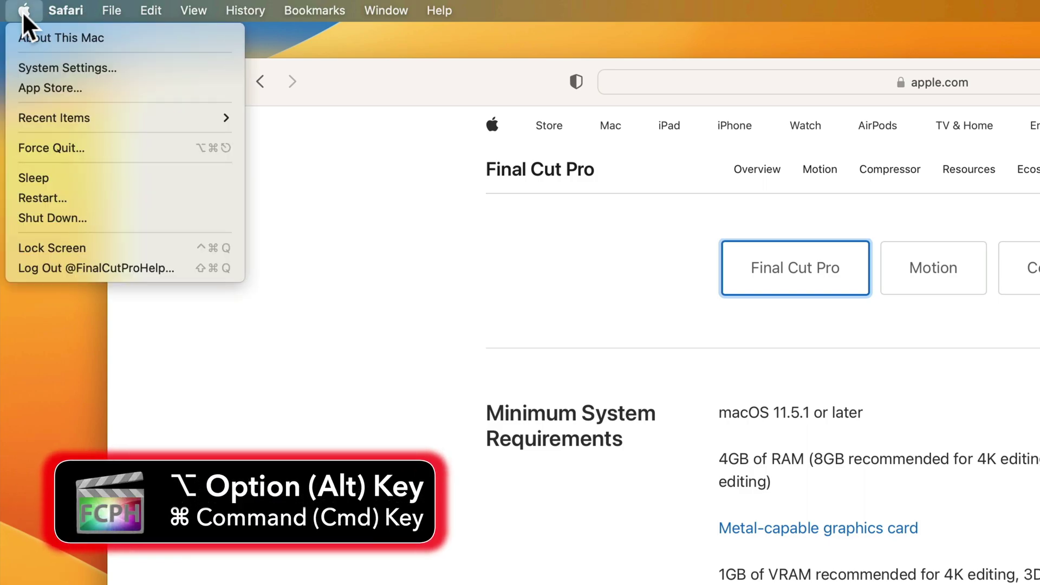
key("alt")
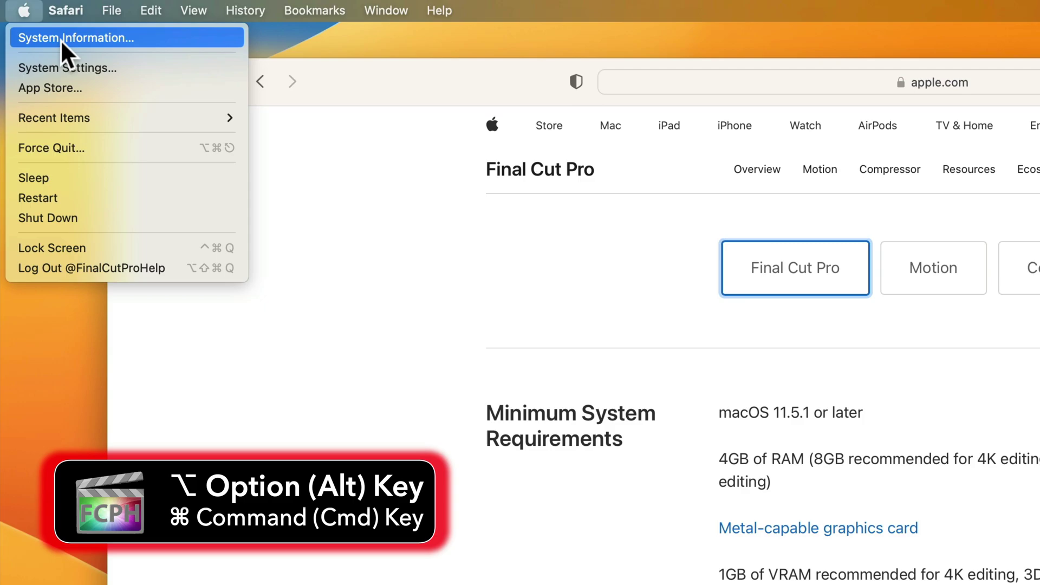
left_click(139, 41)
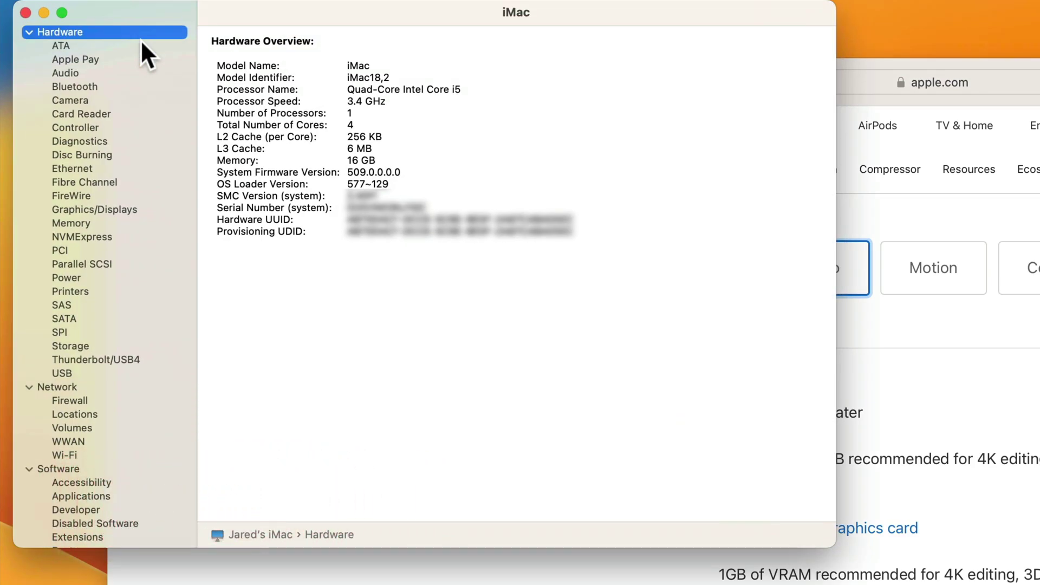
Review Graphics/Displays, Memory and Storage, noting Big Sur has 84.21 GB free of 959.95 GB.
left_click(113, 209)
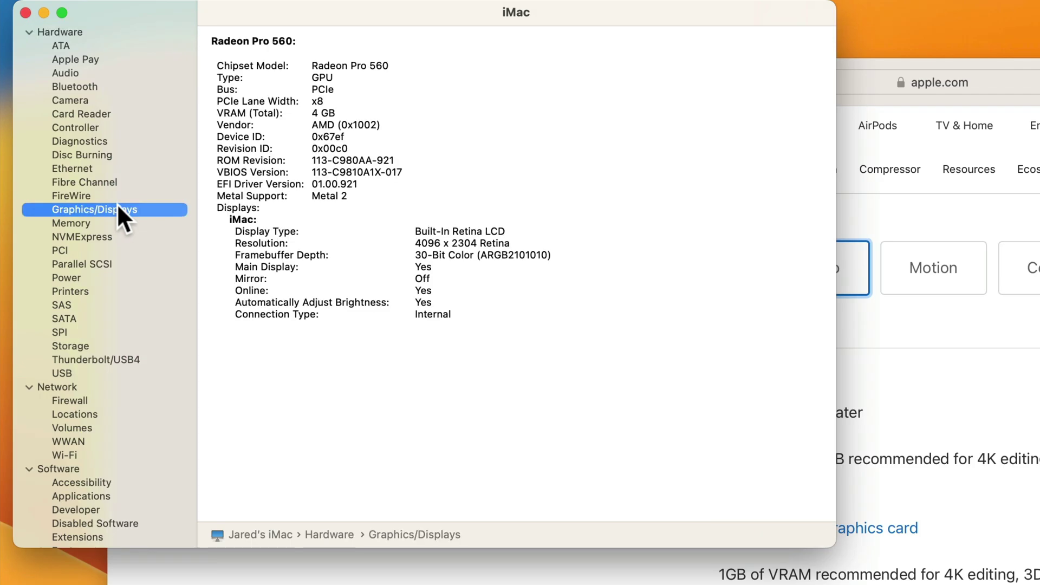
left_click(81, 223)
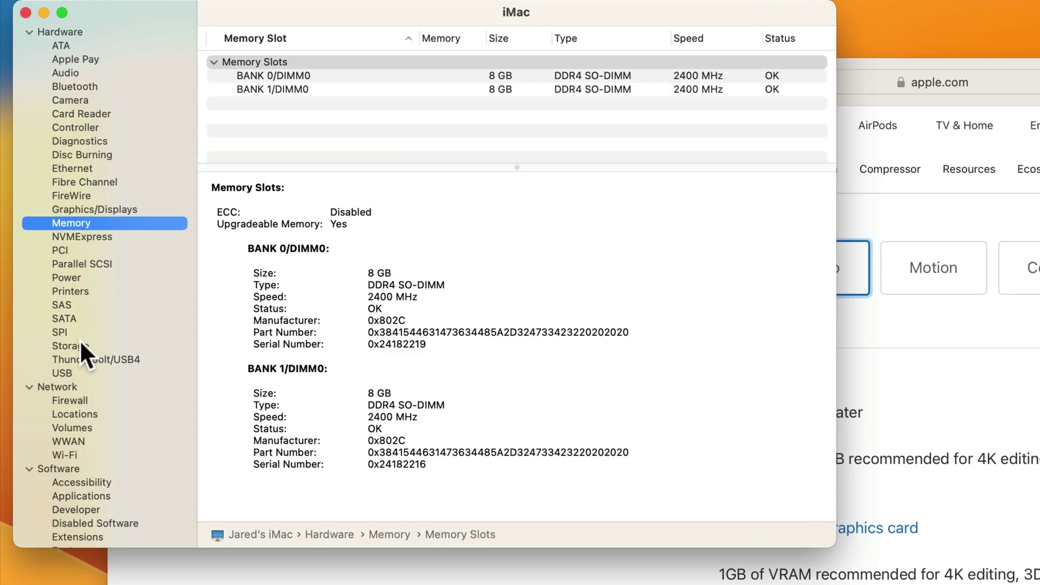
left_click(81, 346)
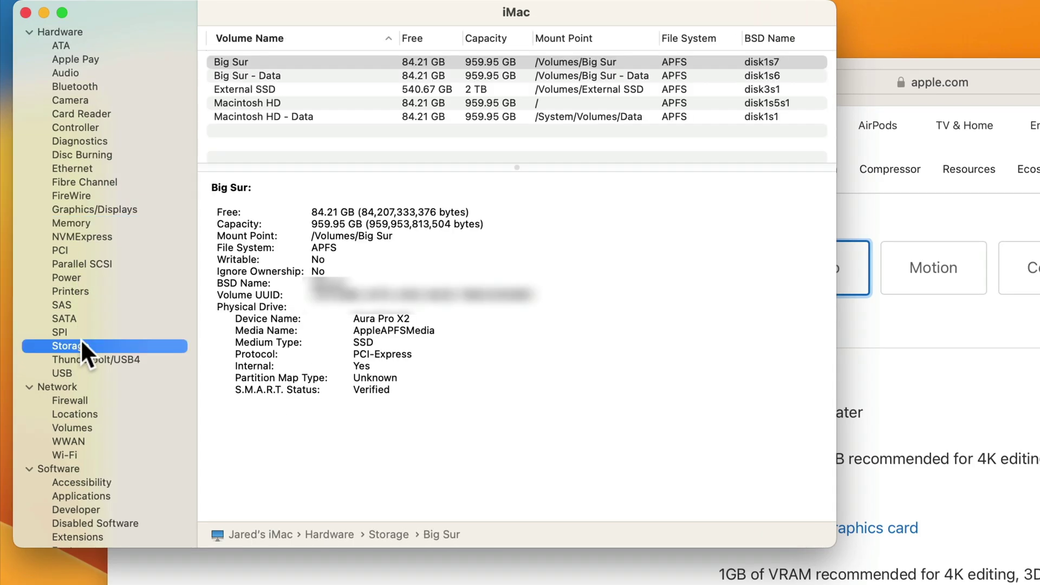
mouse_move(157, 10)
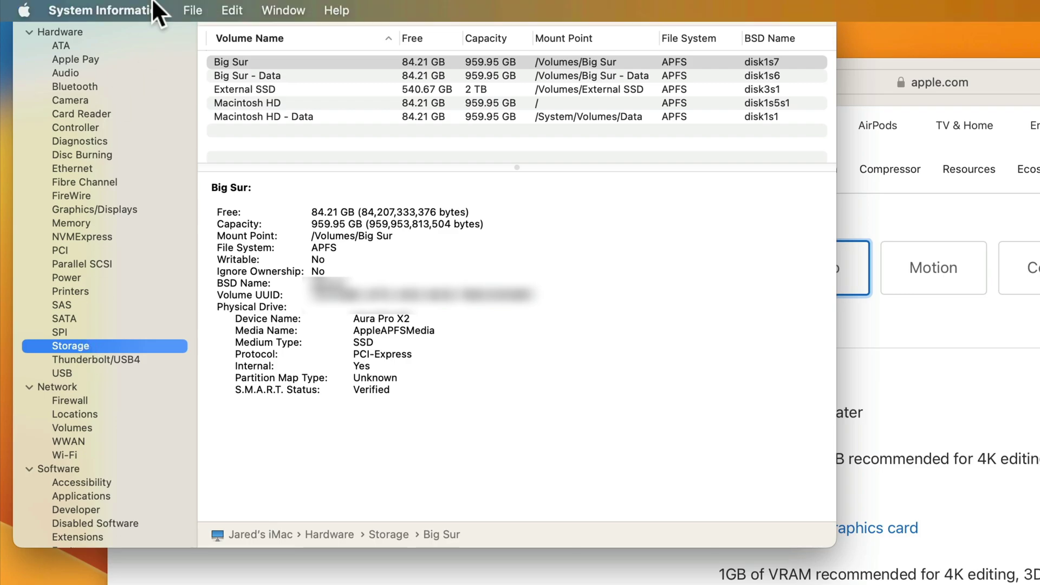
left_click(192, 11)
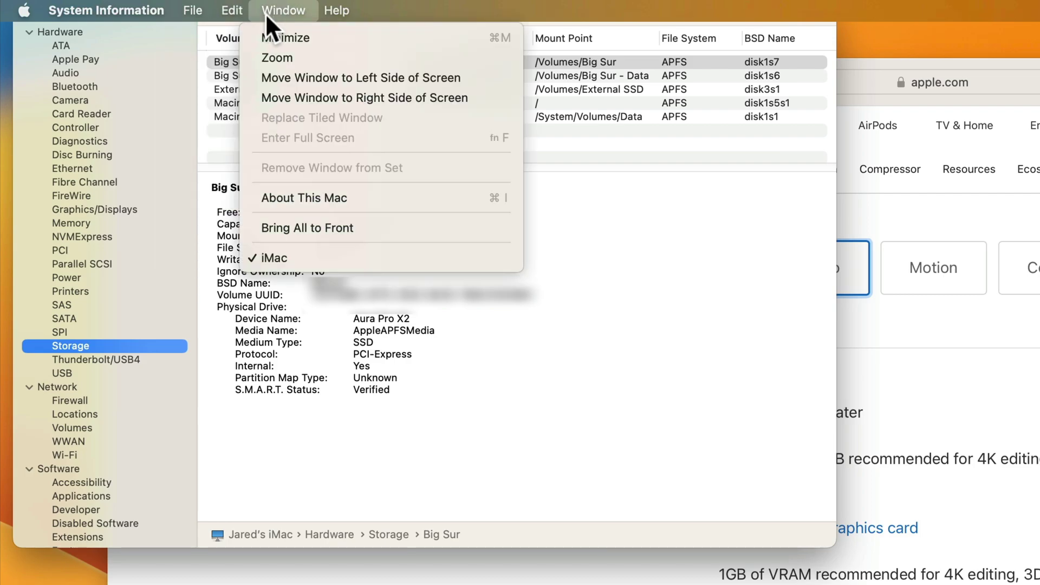
left_click(269, 14)
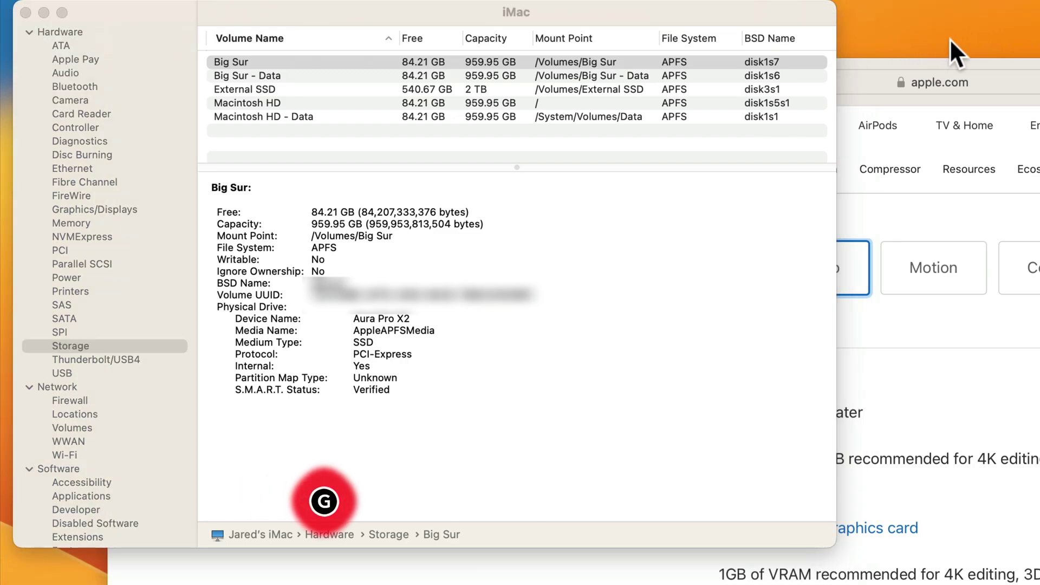
Navigate Finder to the home folder and into the empty Movies folder.
left_click(950, 39)
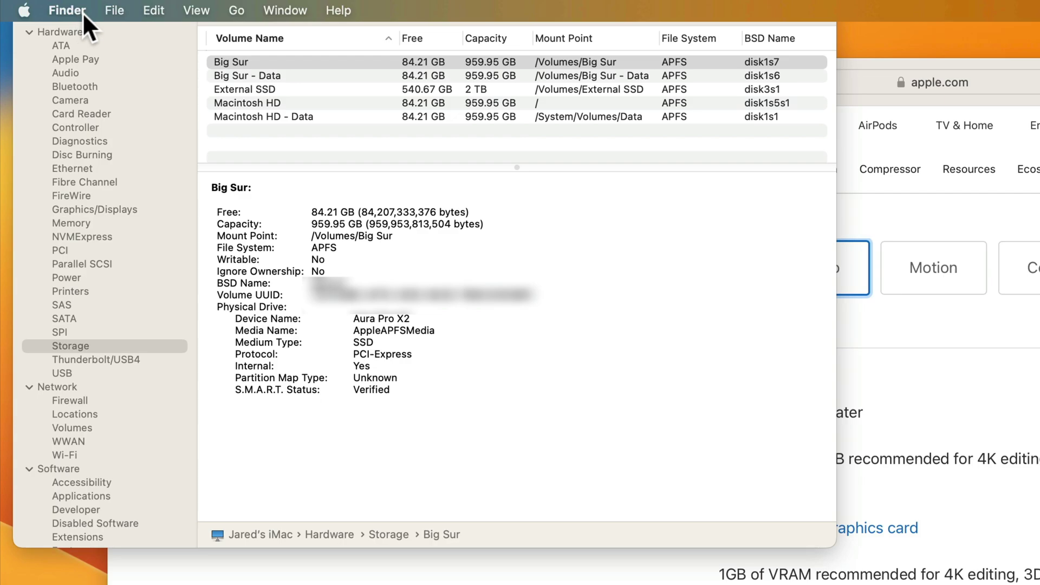
left_click(244, 14)
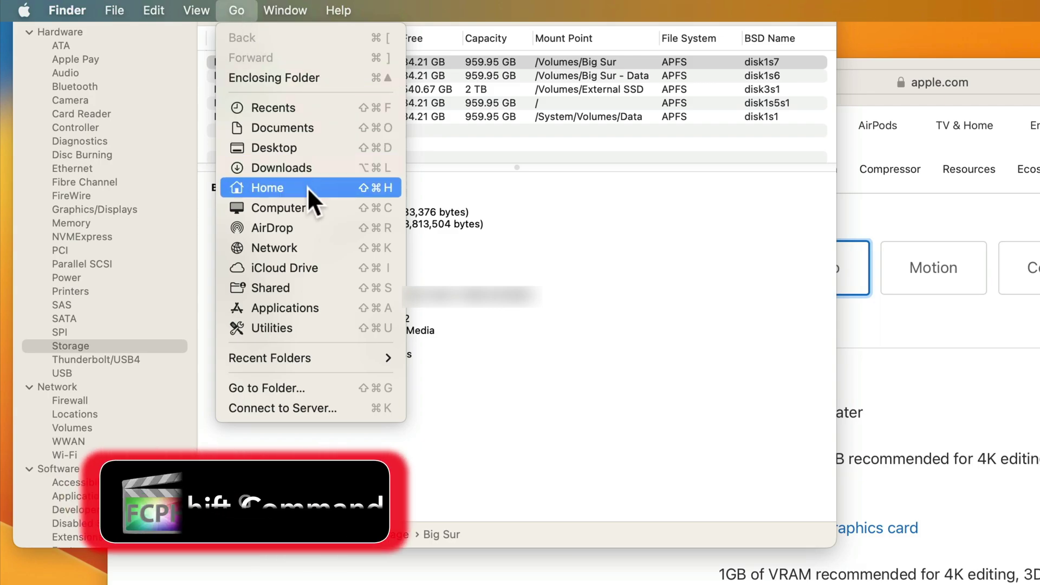
left_click(308, 187)
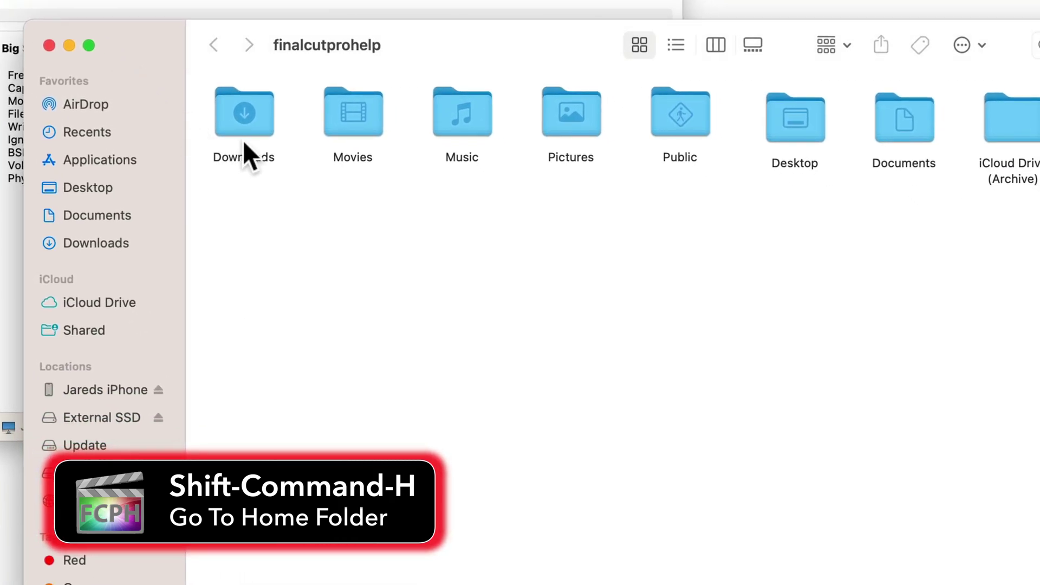
double_click(378, 129)
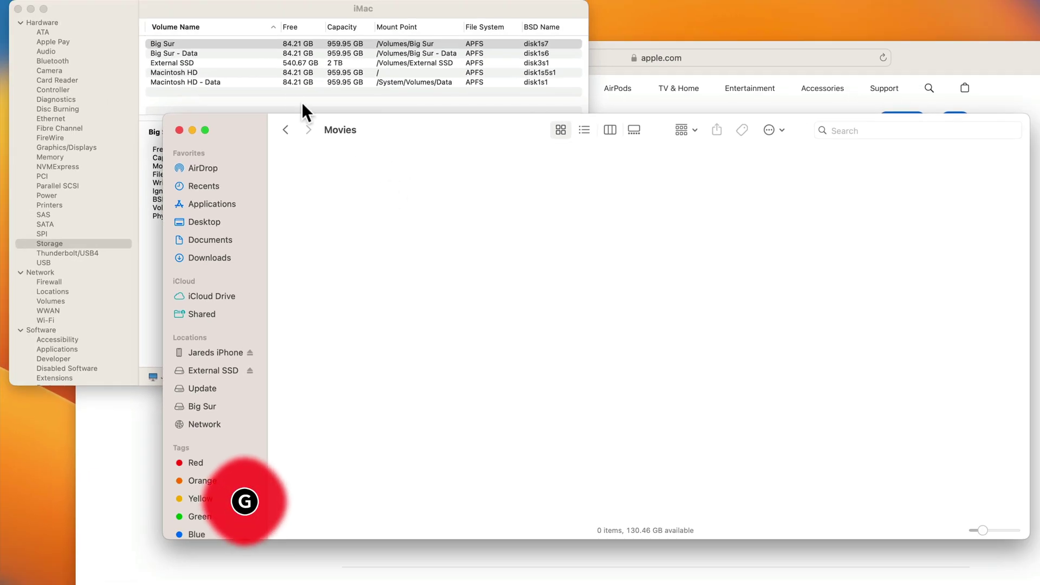
Show the path bar revealing Macintosh HD › Users › finalcutprohelp › Movies.
left_click(137, 7)
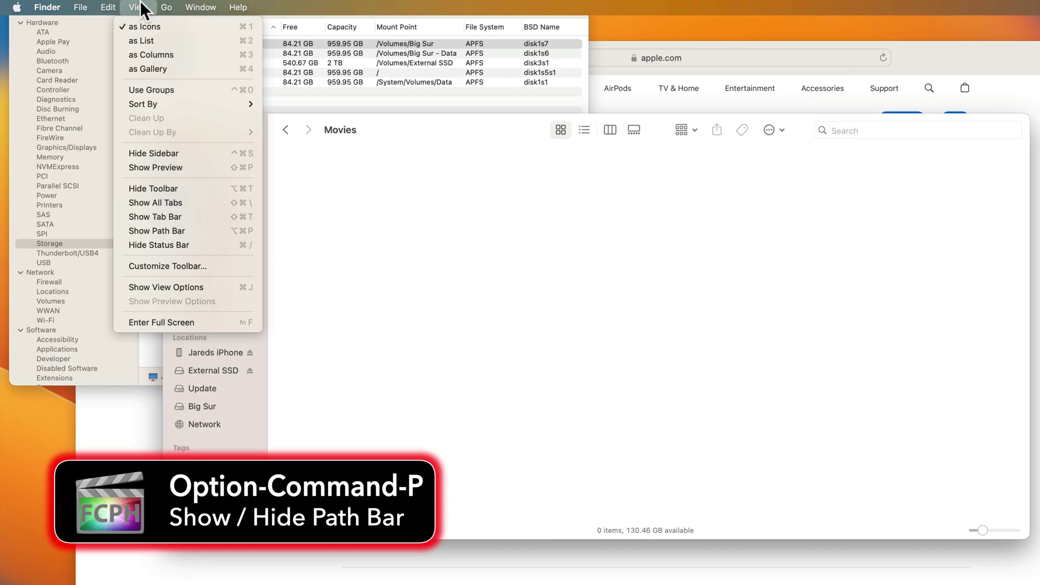
left_click(196, 229)
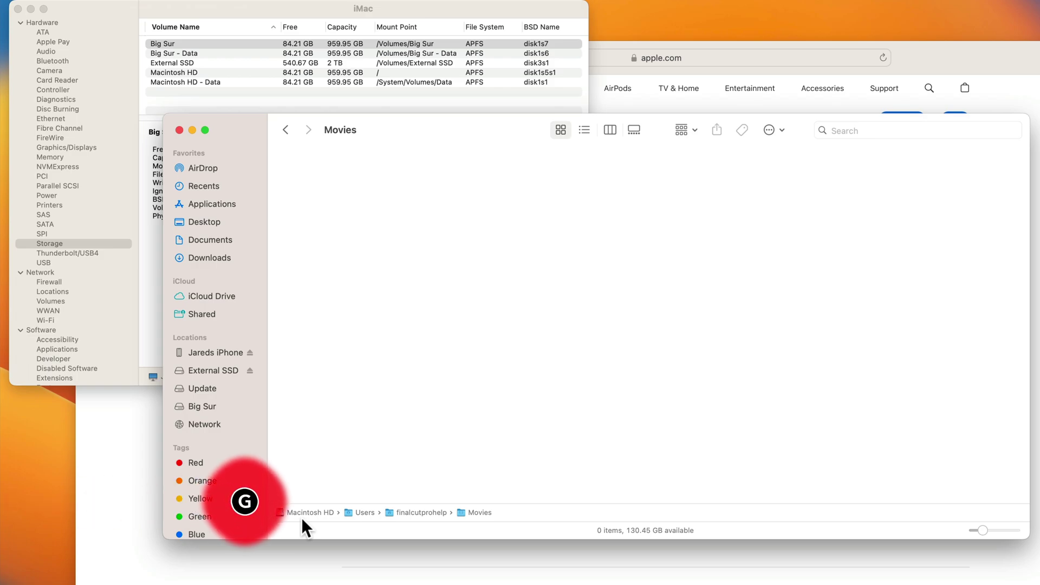
Jump to Macintosh HD and into Applications, where Final Cut Pro is listed.
double_click(301, 517)
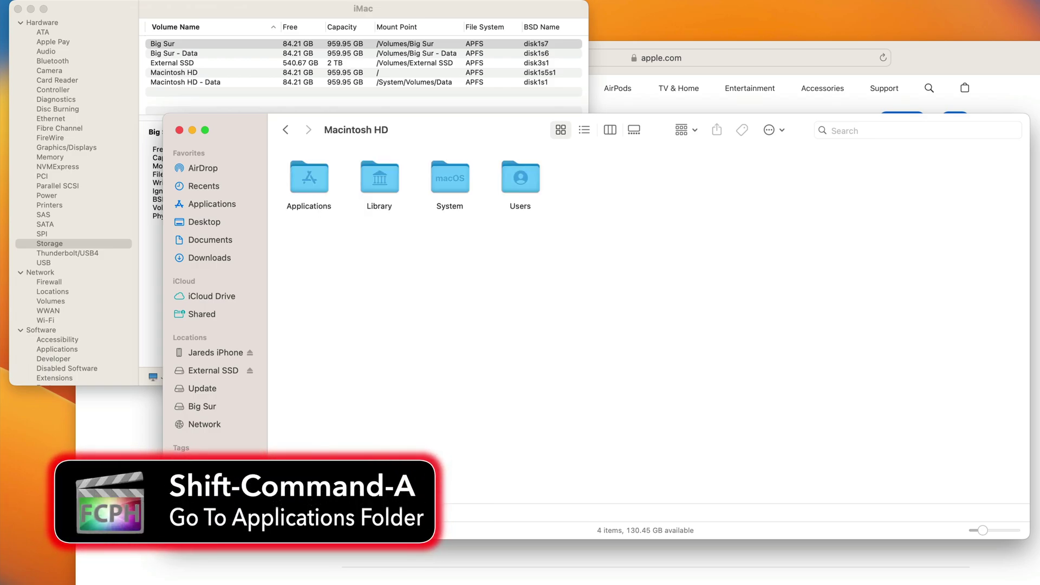
double_click(310, 181)
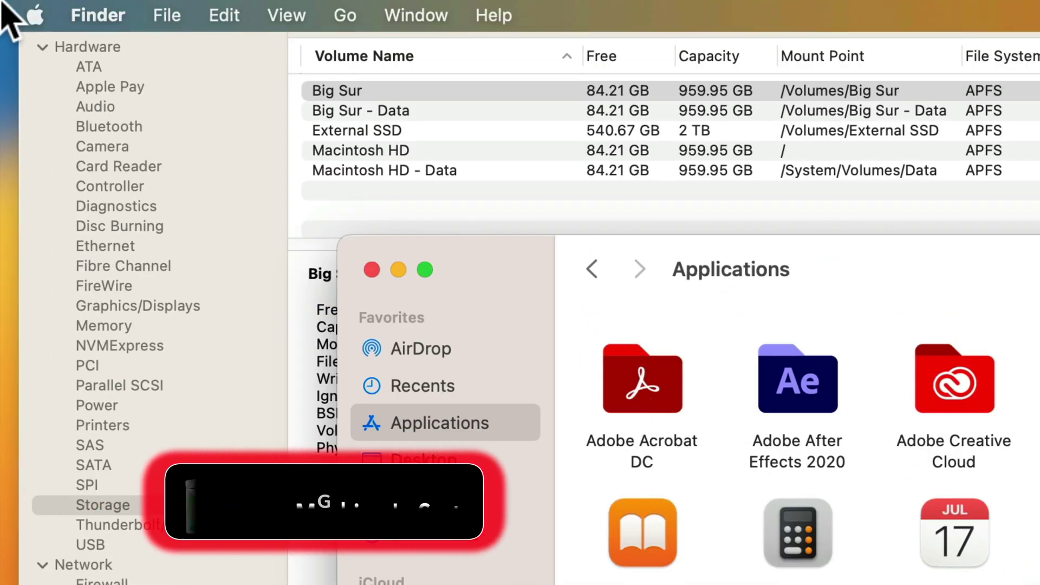
Reach the Time Machine backup pane under General in System Settings.
left_click(33, 14)
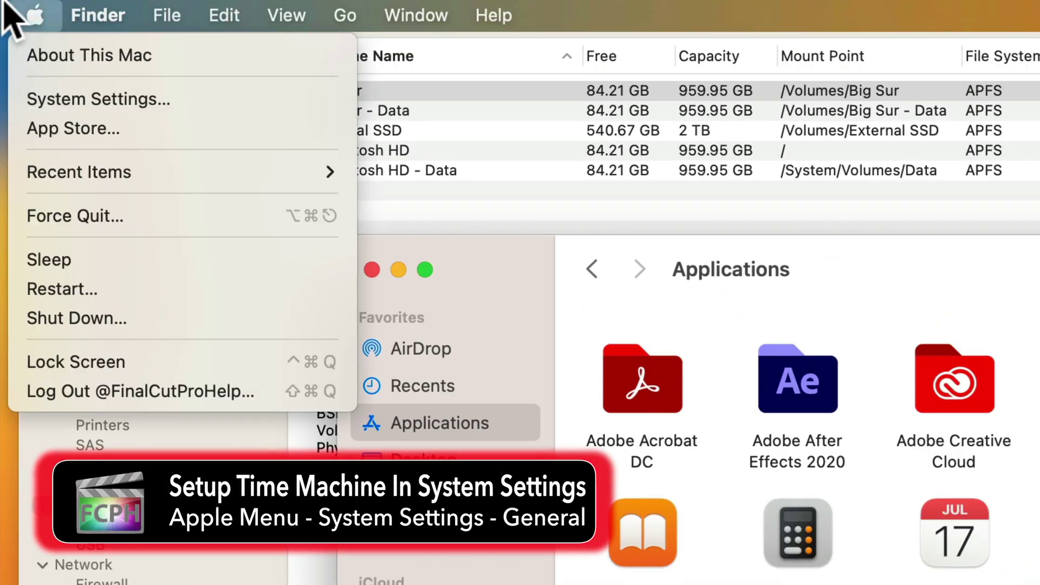
left_click(98, 98)
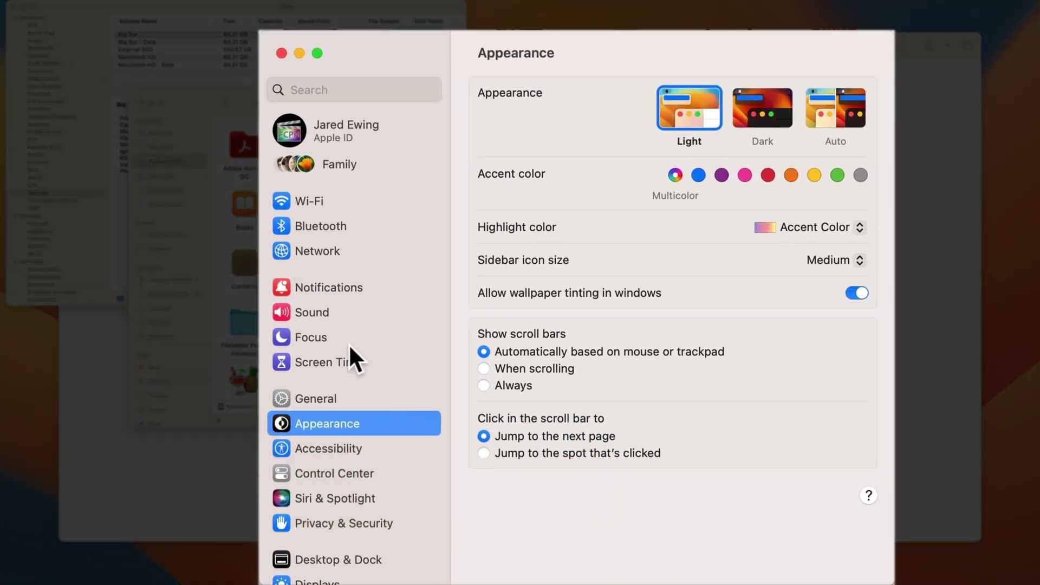
left_click(342, 401)
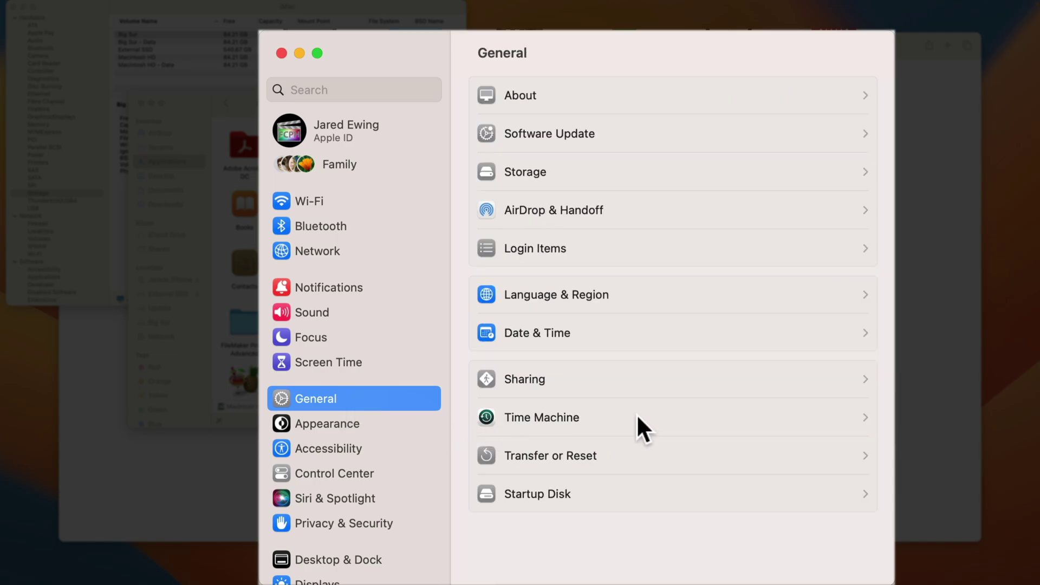
left_click(636, 414)
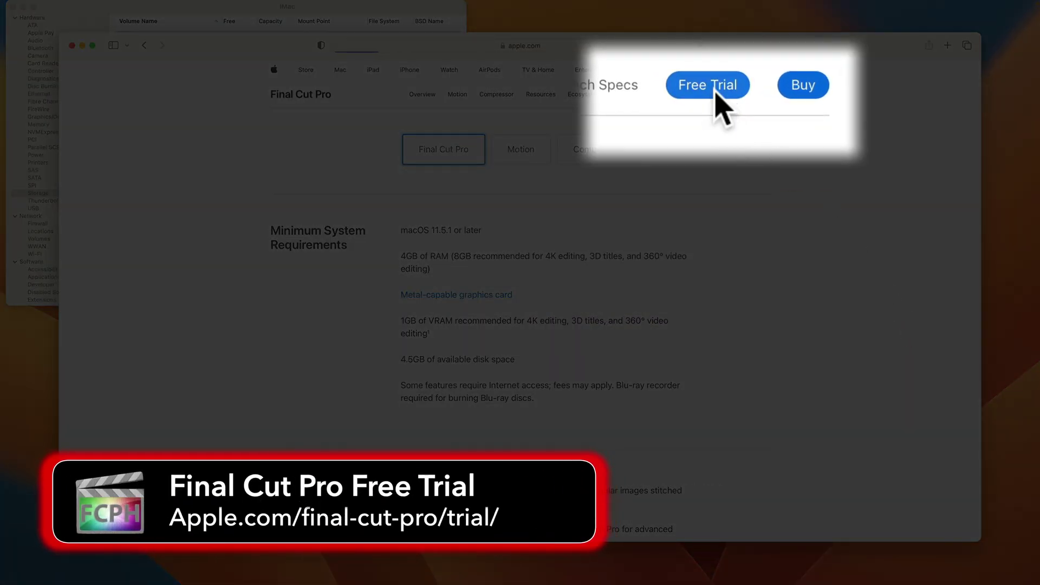
Go from the free trial page to the App Store listing and launch Final Cut Pro with its app menu shown.
left_click(718, 93)
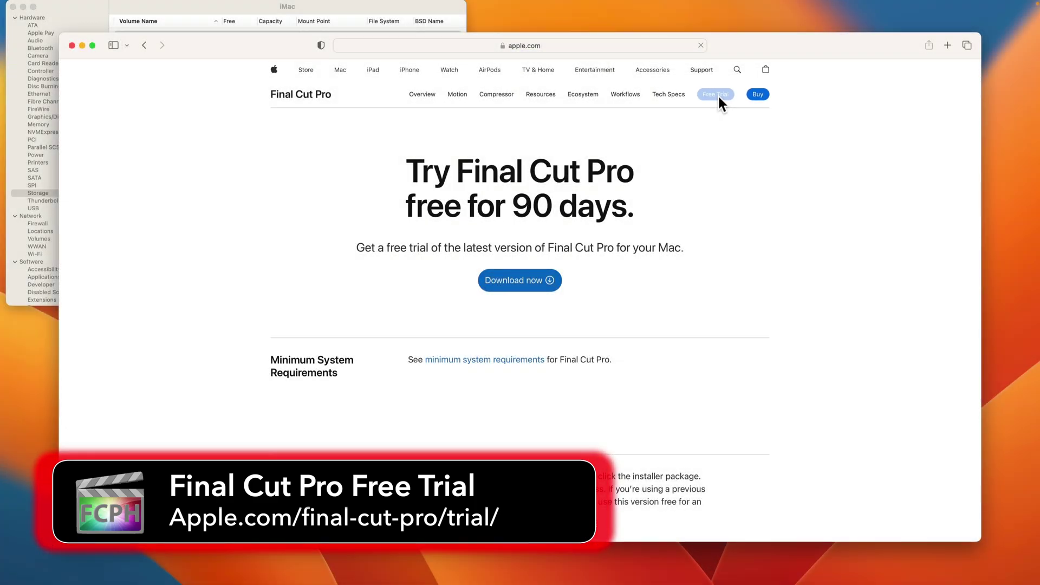
left_click(758, 94)
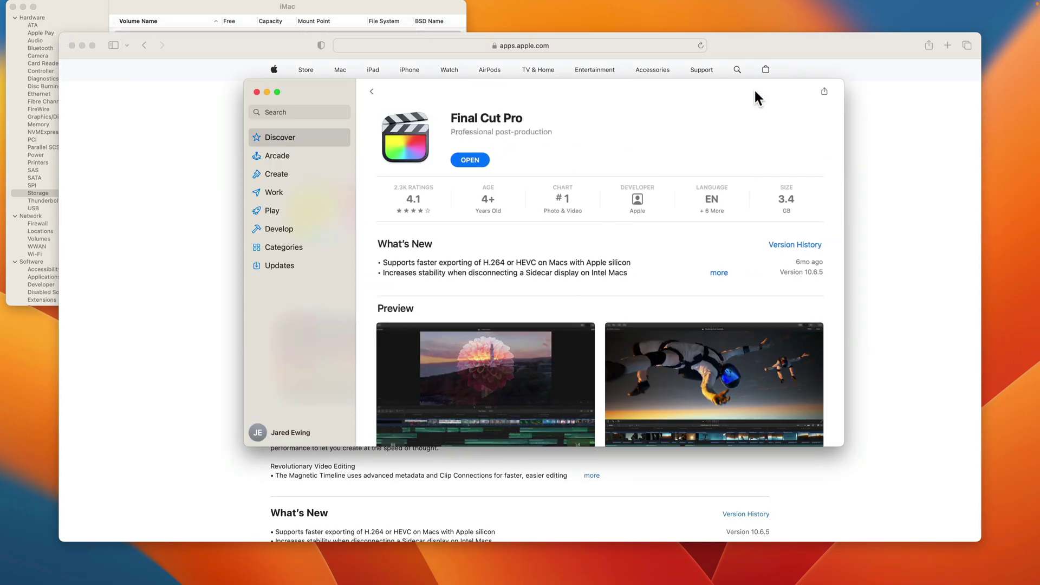
left_click(470, 159)
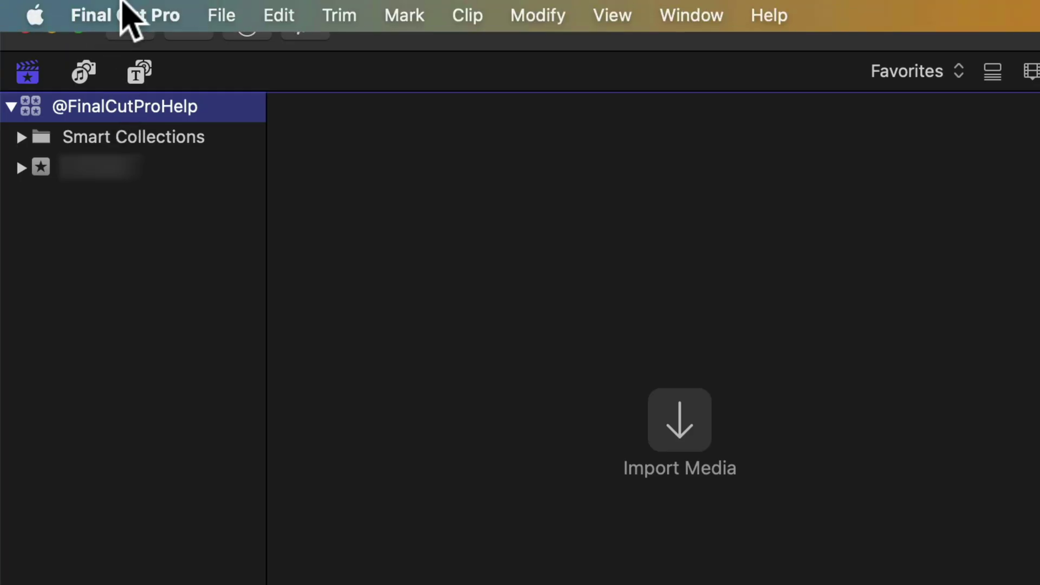
left_click(126, 14)
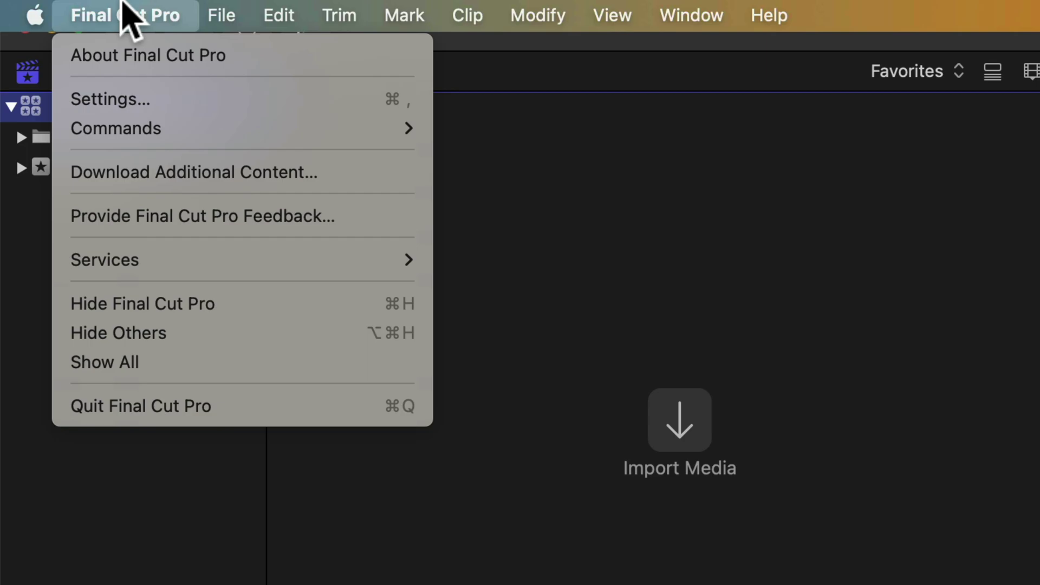